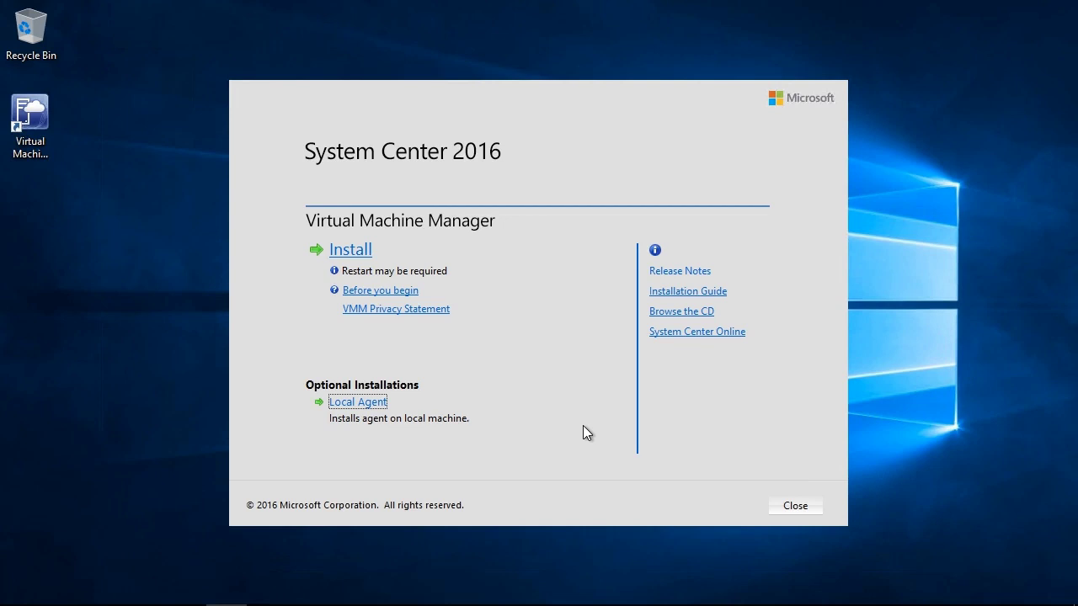
# Start the Local Agent installation, agree to the software notice terms and keep the default destination folder
pyautogui.click(358, 404)
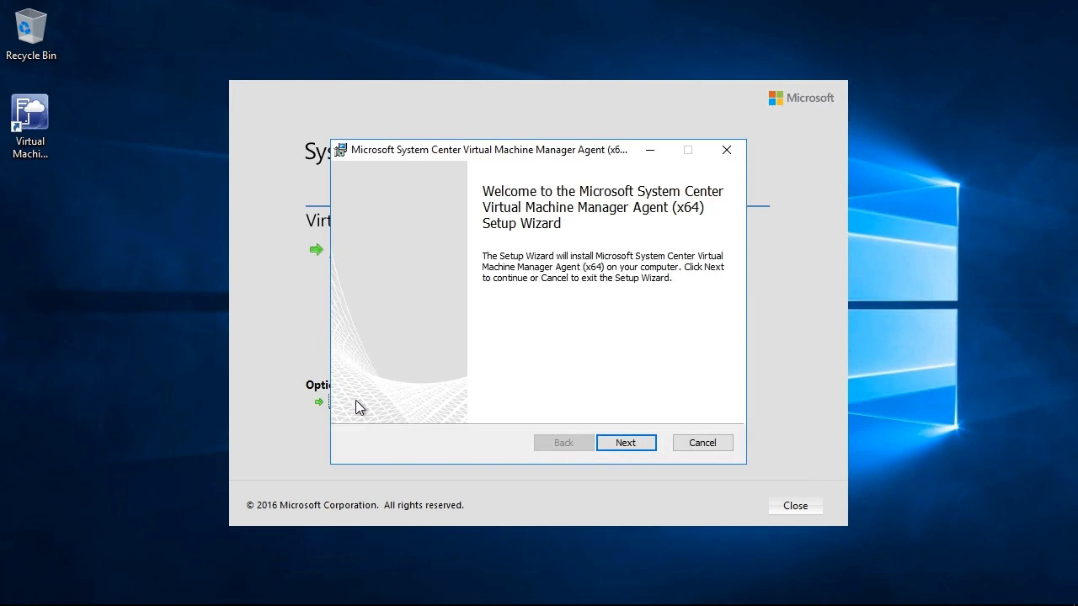
pyautogui.click(625, 442)
pyautogui.click(413, 392)
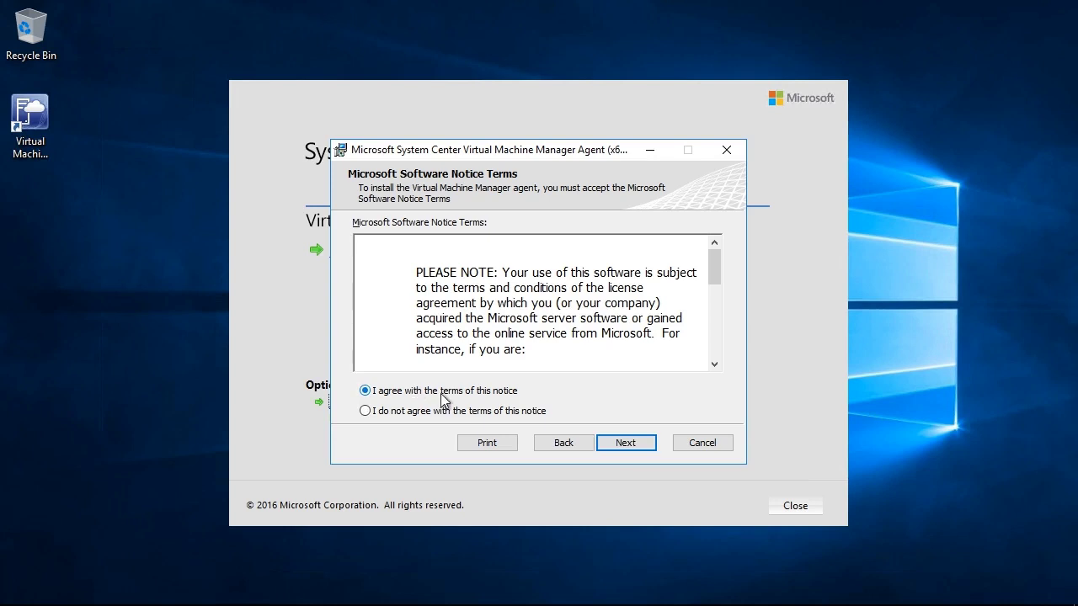
pyautogui.click(642, 445)
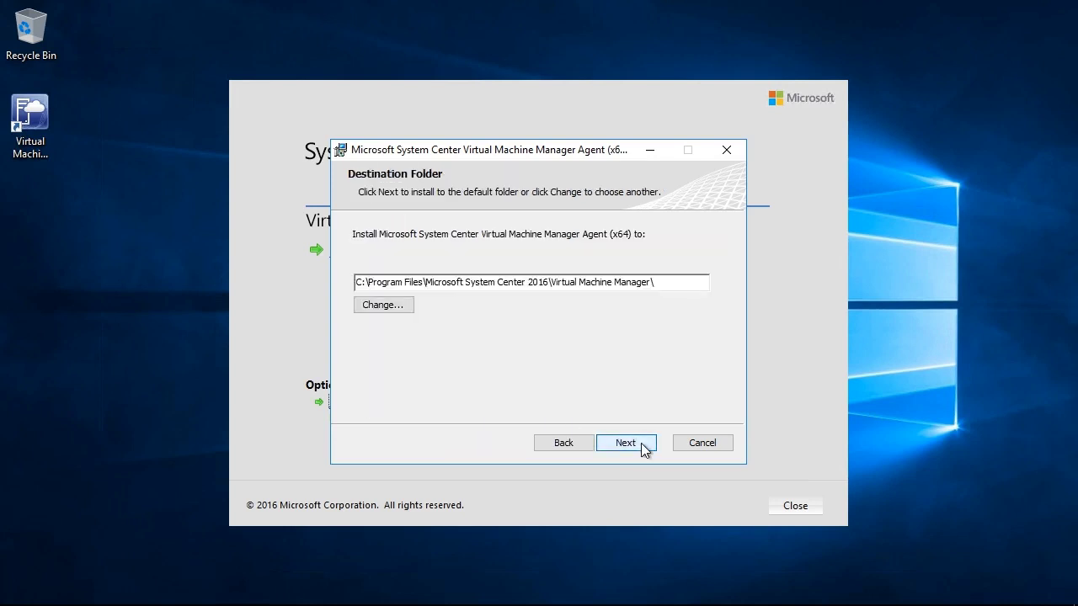
pyautogui.click(642, 445)
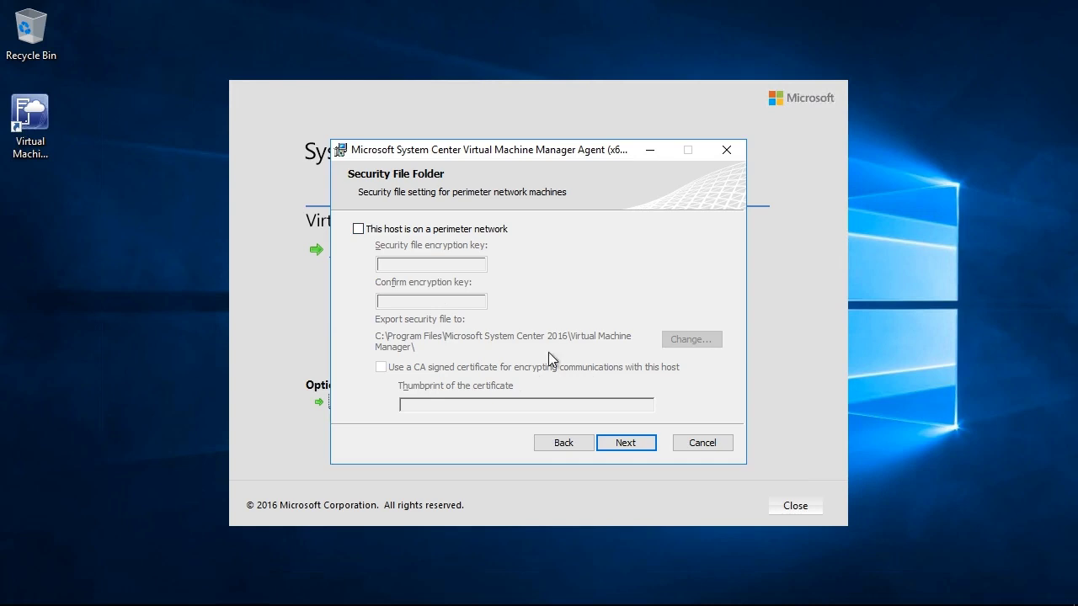
# Install the agent with the perimeter network option off and ports 5985 and 443, and complete the setup wizard
pyautogui.click(359, 229)
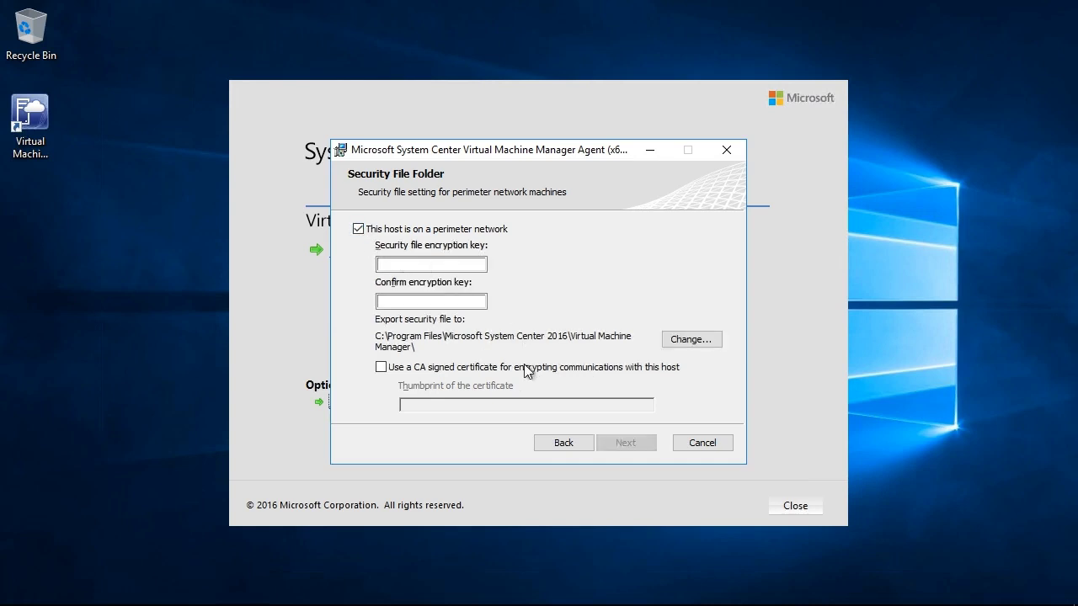
pyautogui.click(359, 229)
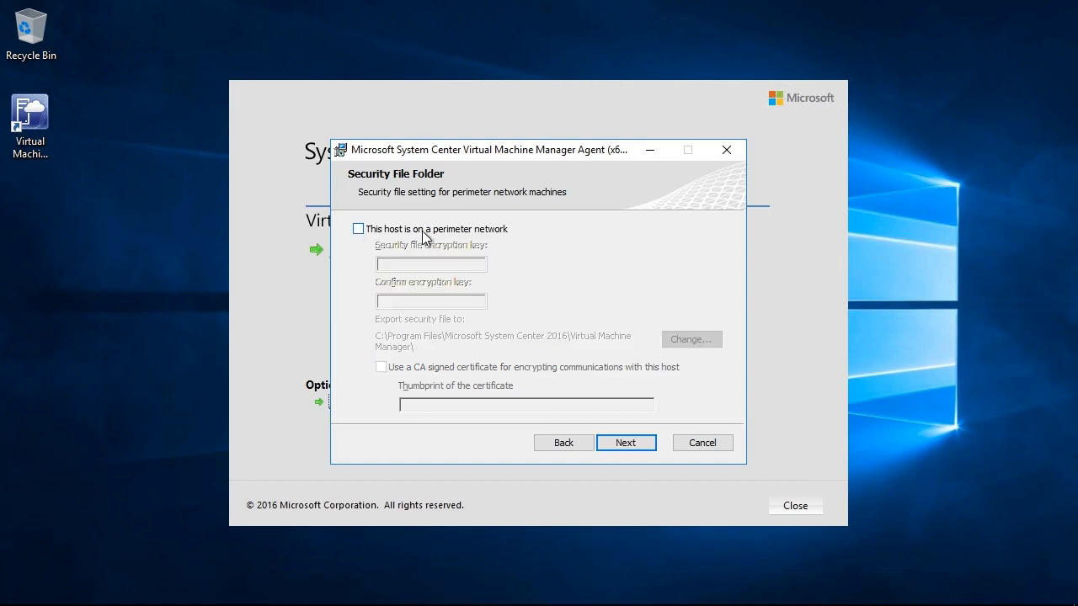
pyautogui.click(637, 450)
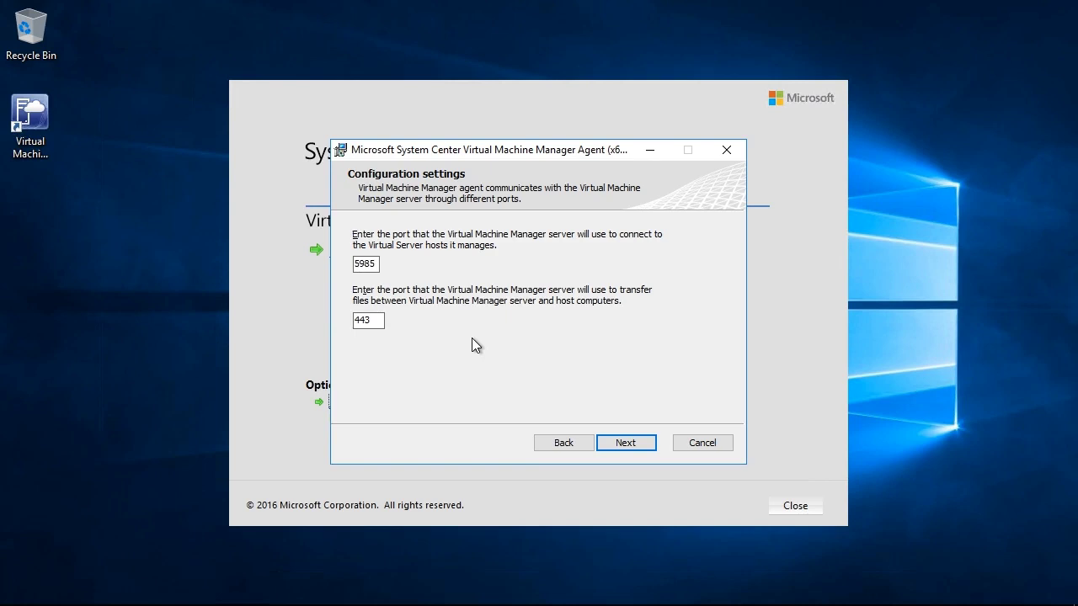
pyautogui.click(628, 446)
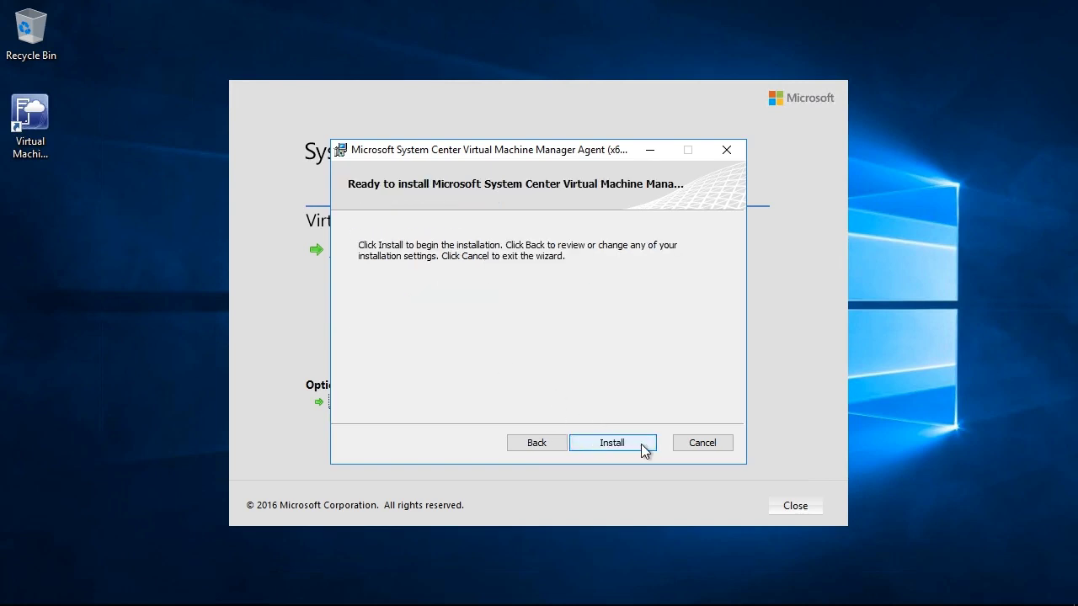
pyautogui.click(642, 448)
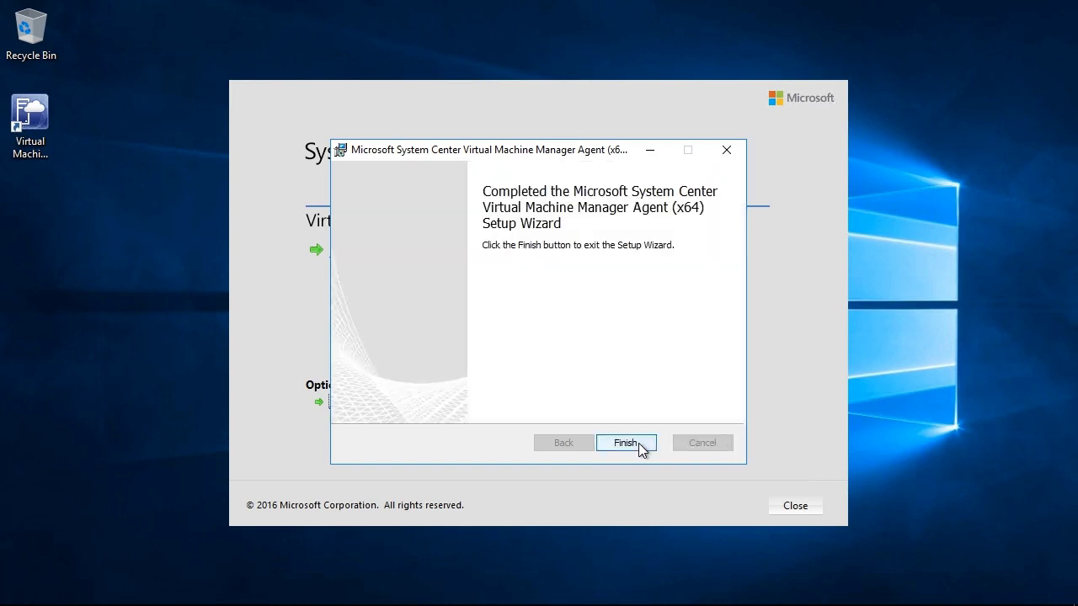
pyautogui.click(638, 443)
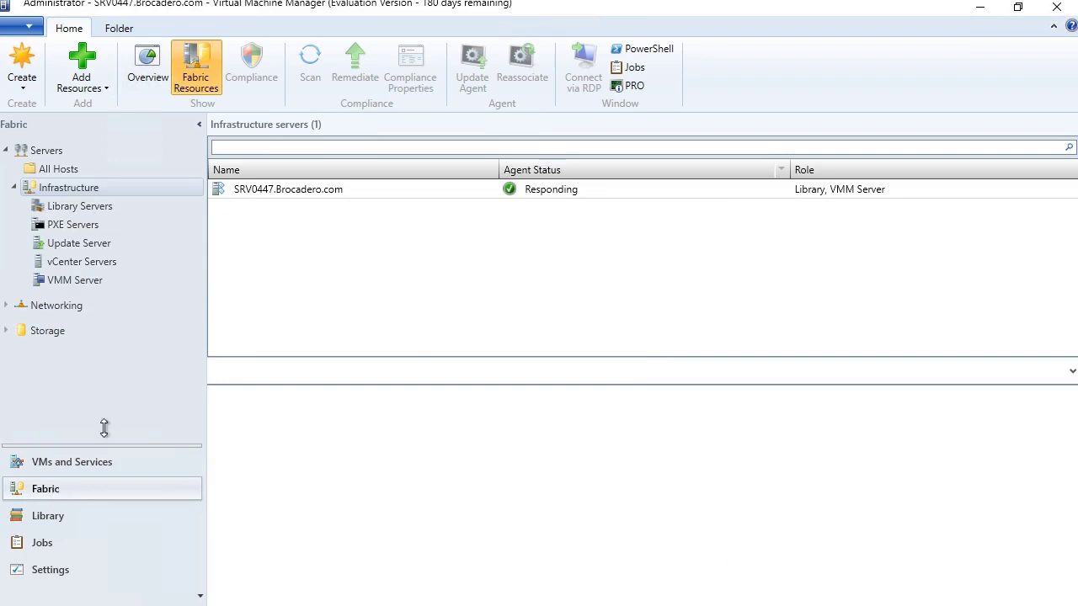
# In the Virtual Machine Manager console, start adding Hyper-V hosts and clusters located in a trusted Active Directory domain
pyautogui.click(378, 193)
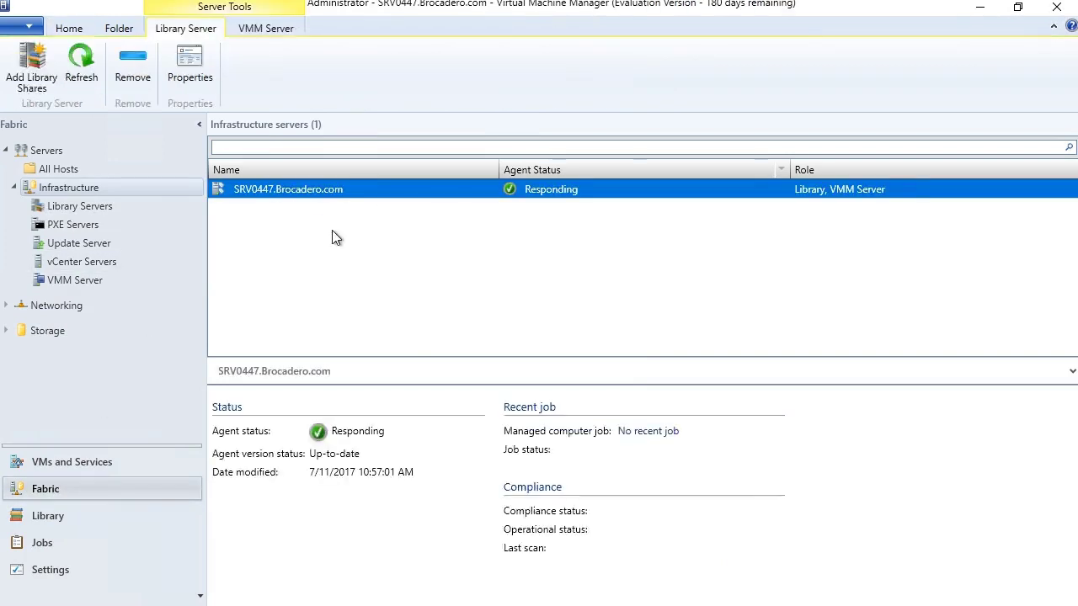
pyautogui.click(416, 287)
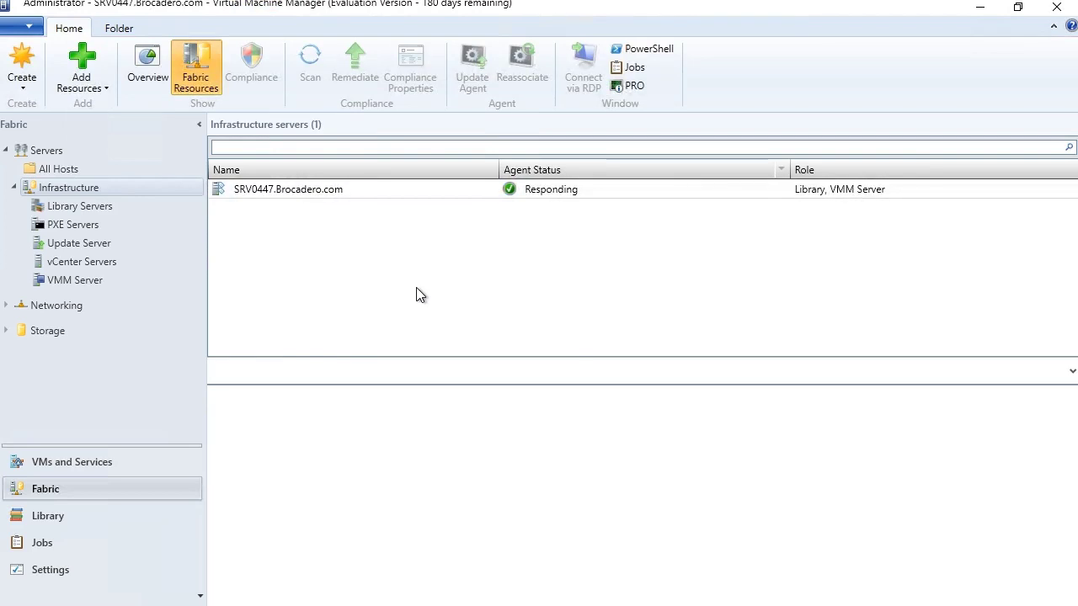
pyautogui.click(85, 80)
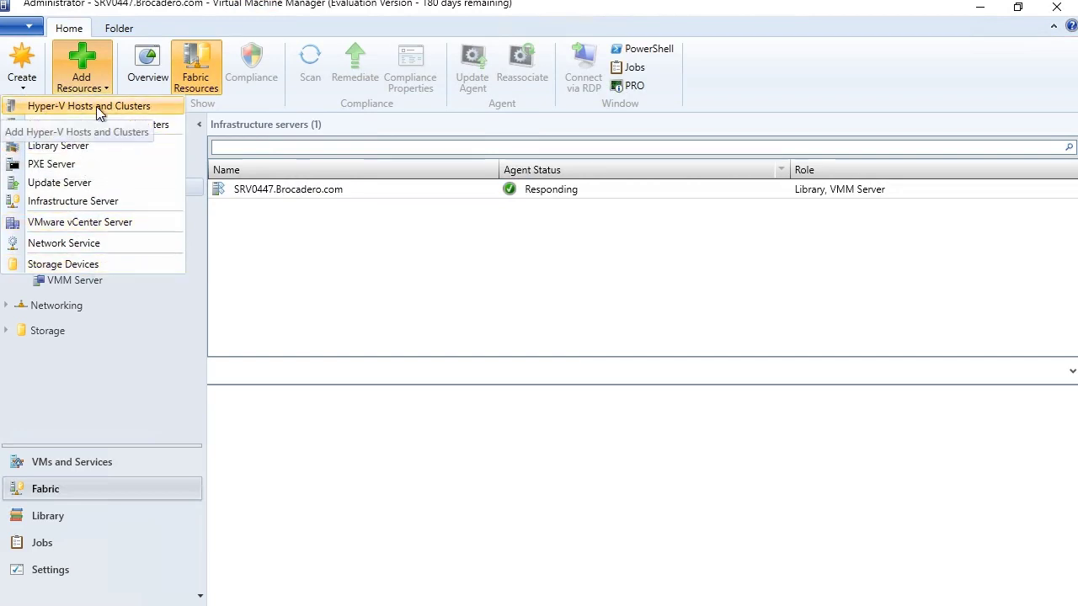
pyautogui.click(121, 106)
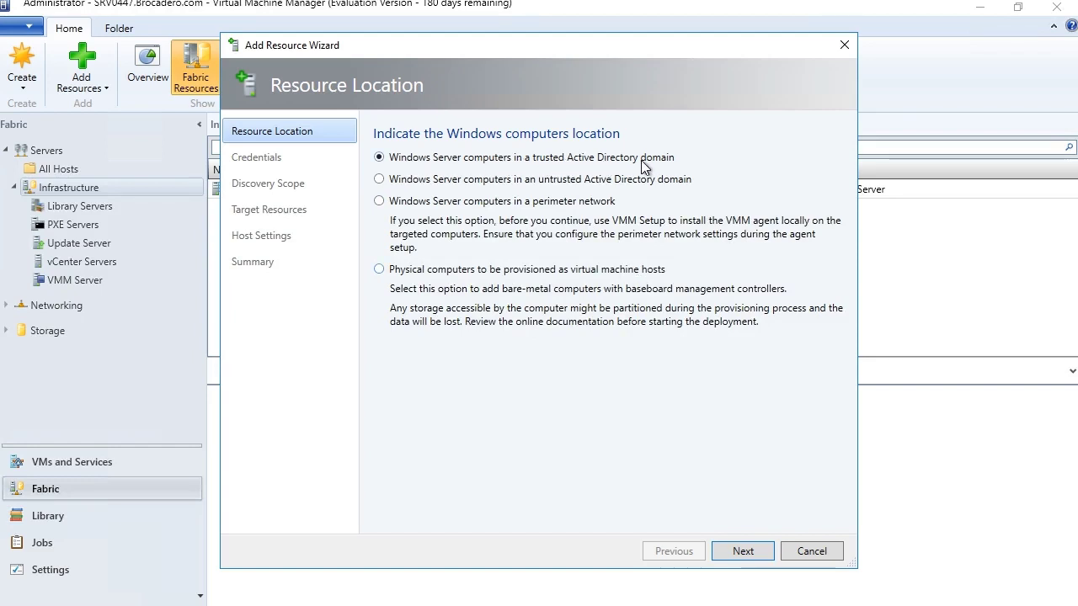
pyautogui.click(742, 551)
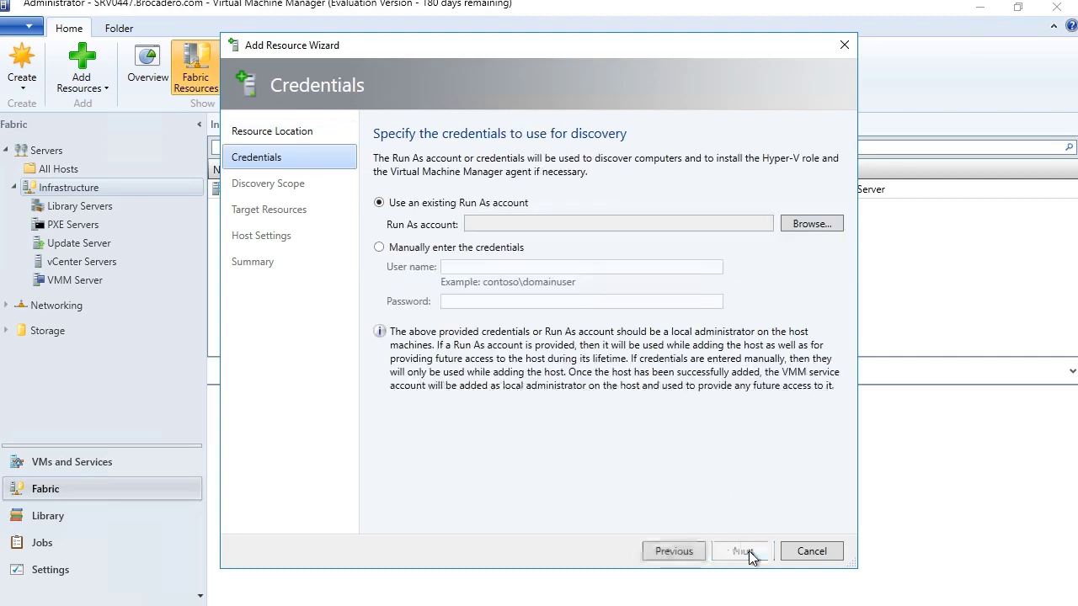
# Specify manual discovery credentials with the user name Brocadero\Administrator and the account password
pyautogui.click(378, 249)
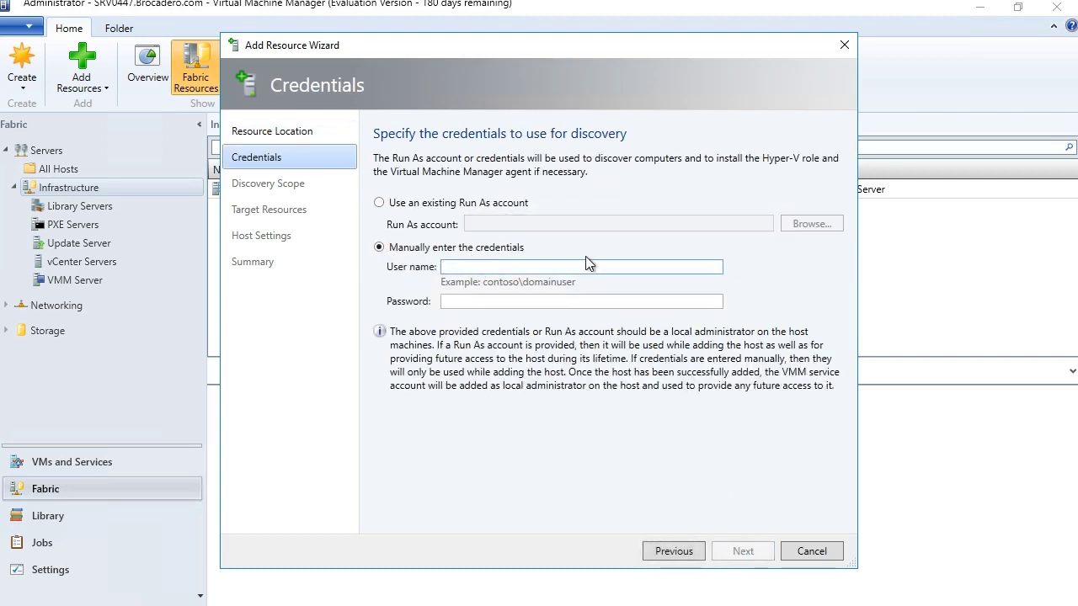
pyautogui.write('B')
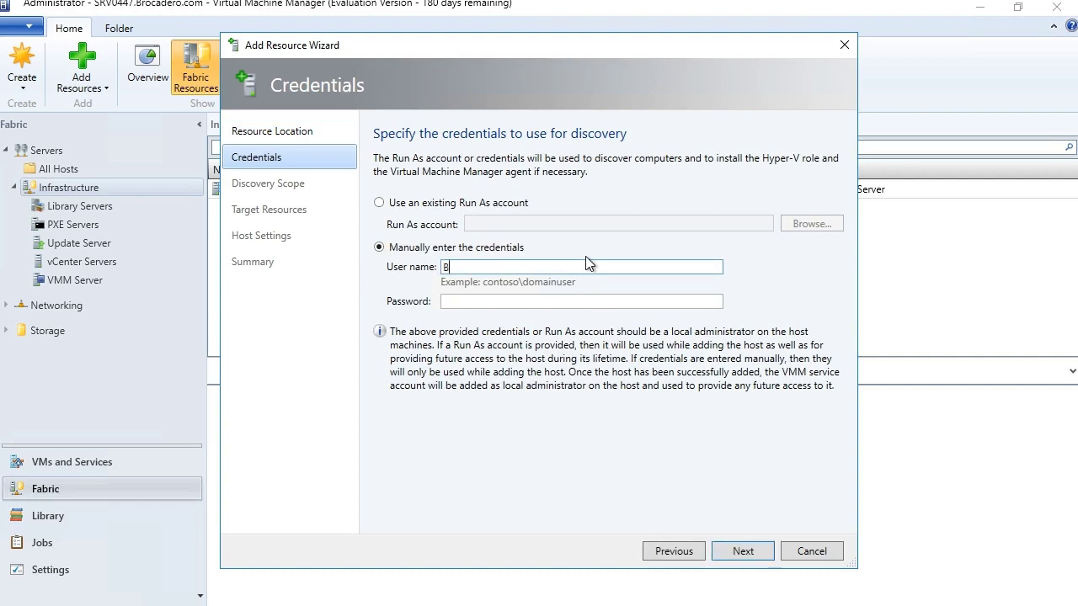
pyautogui.write('rocadero')
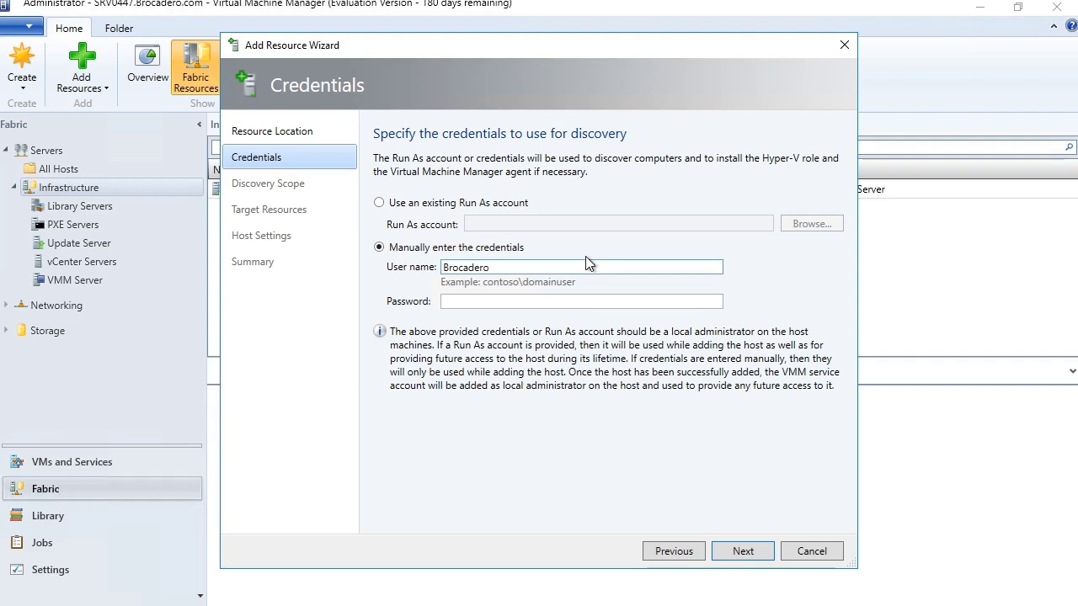
pyautogui.write('\\Administrator')
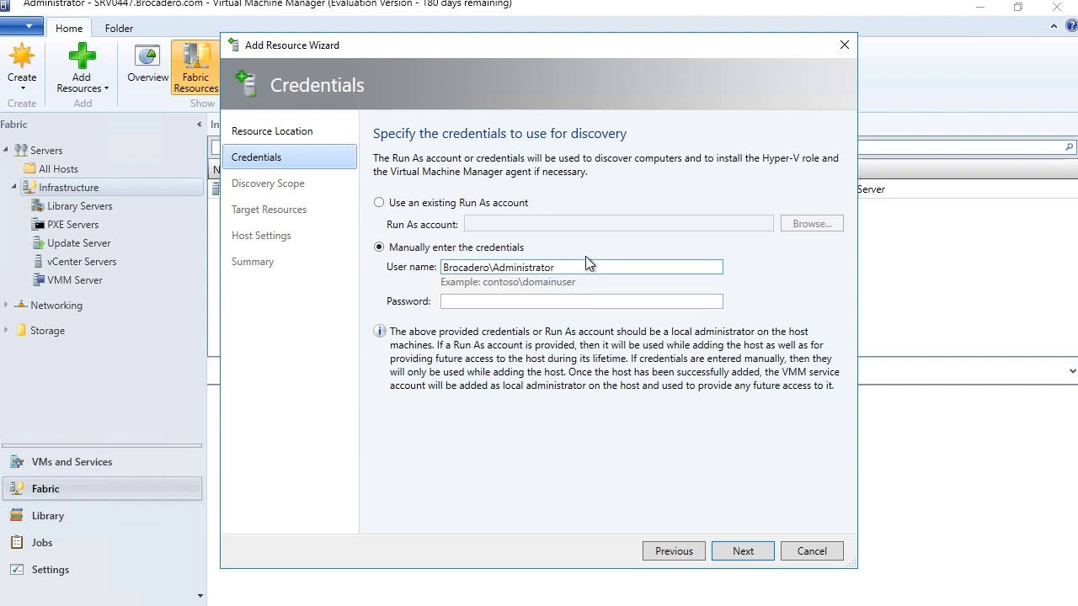
pyautogui.click(489, 305)
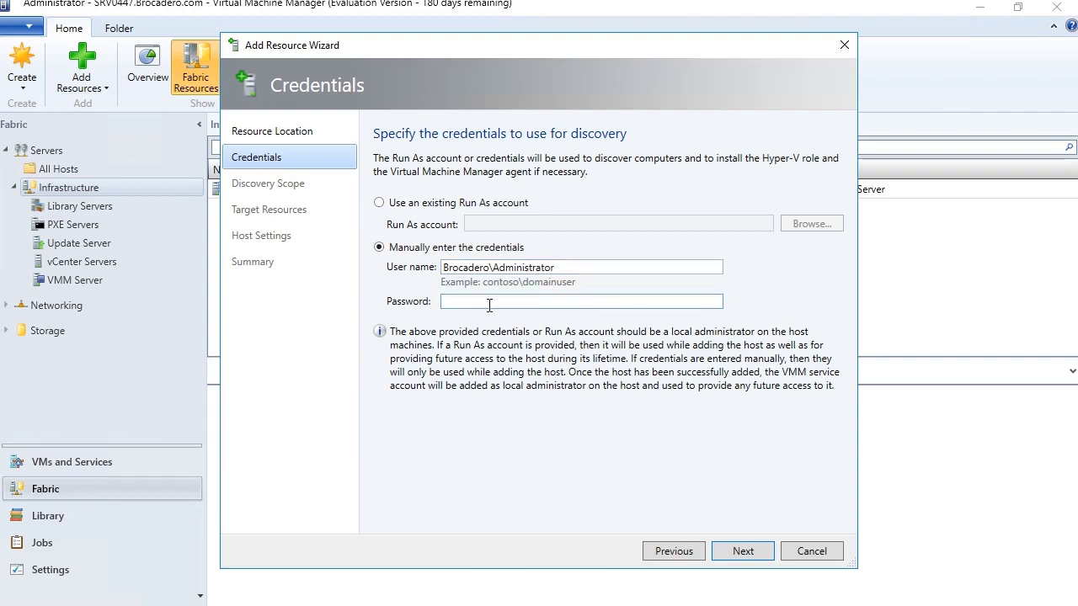
pyautogui.write('*******')
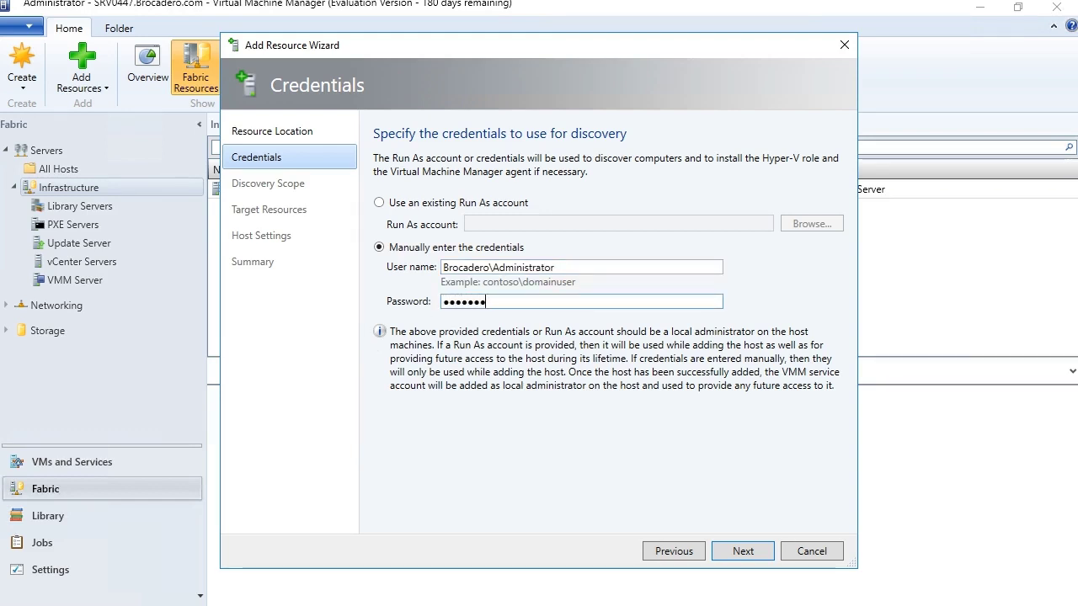
pyautogui.write('****')
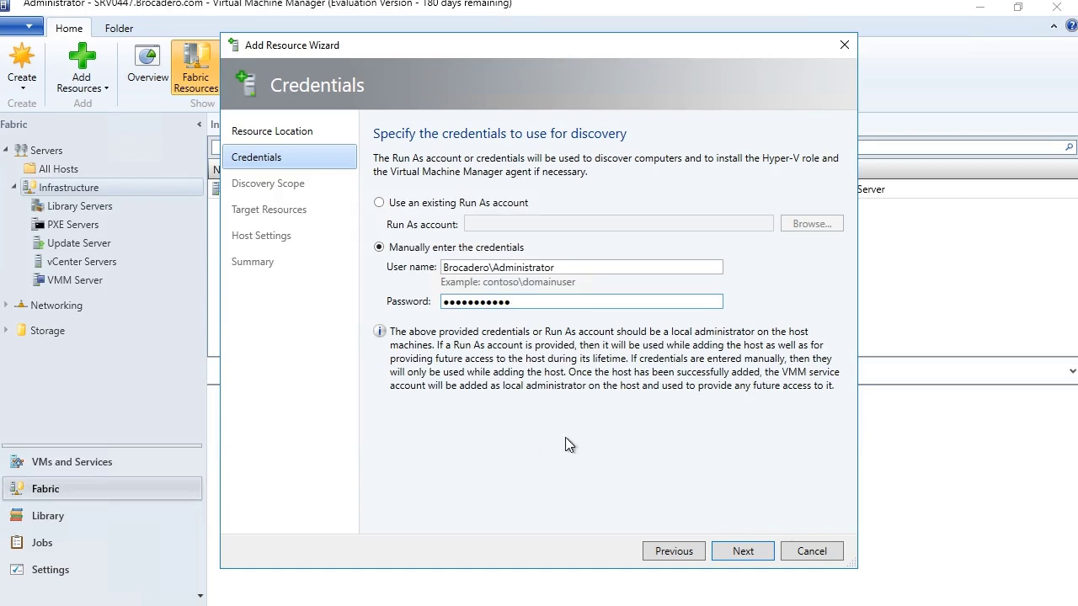
pyautogui.click(743, 551)
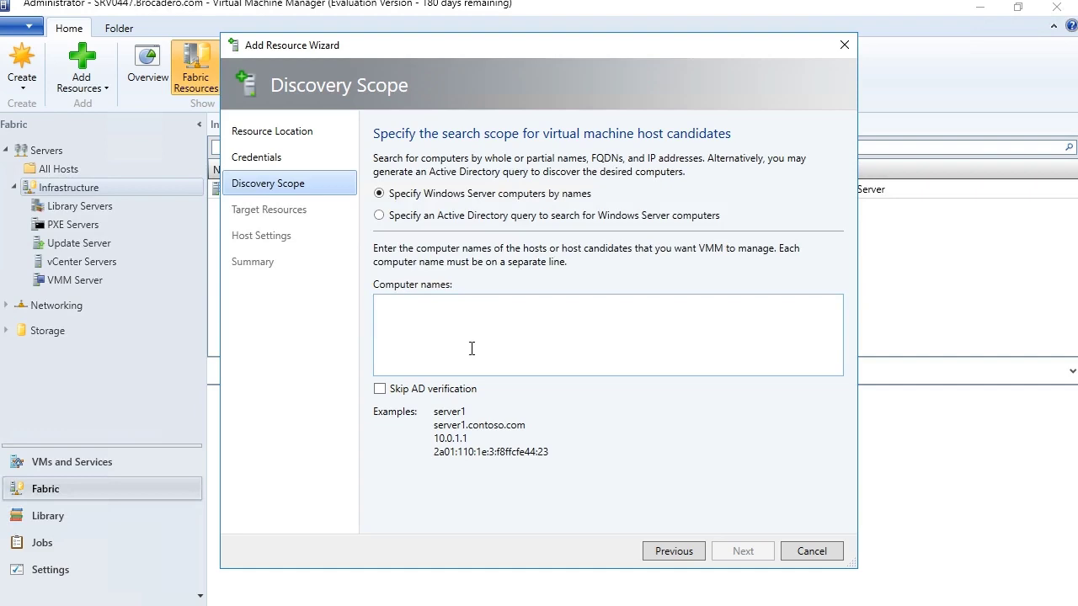
# Discover the computer SRV0436 by name and select it as the host to add
pyautogui.click(433, 321)
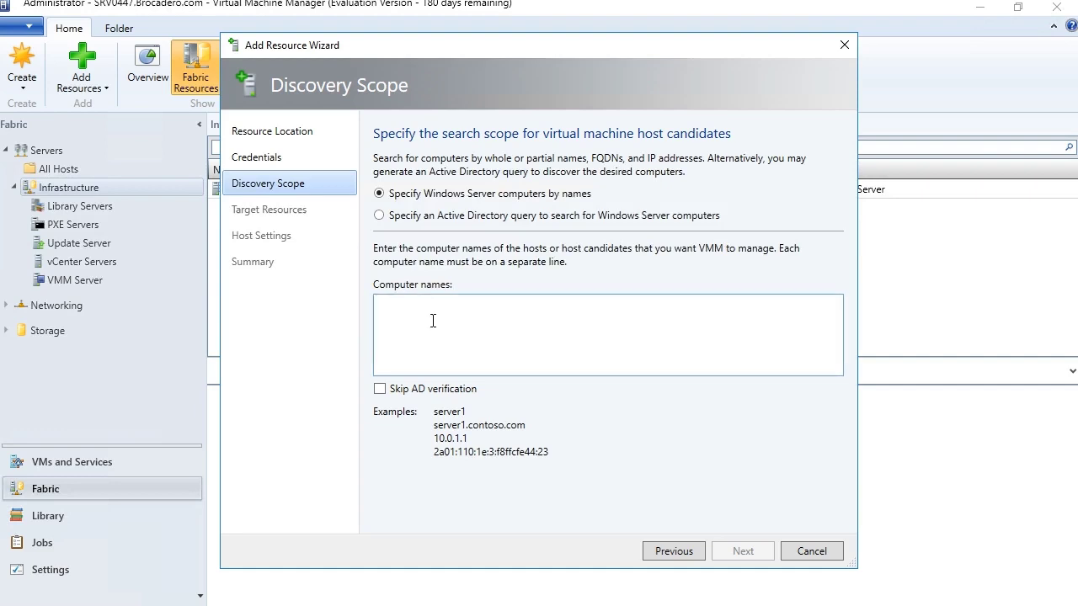
pyautogui.write('SRV04')
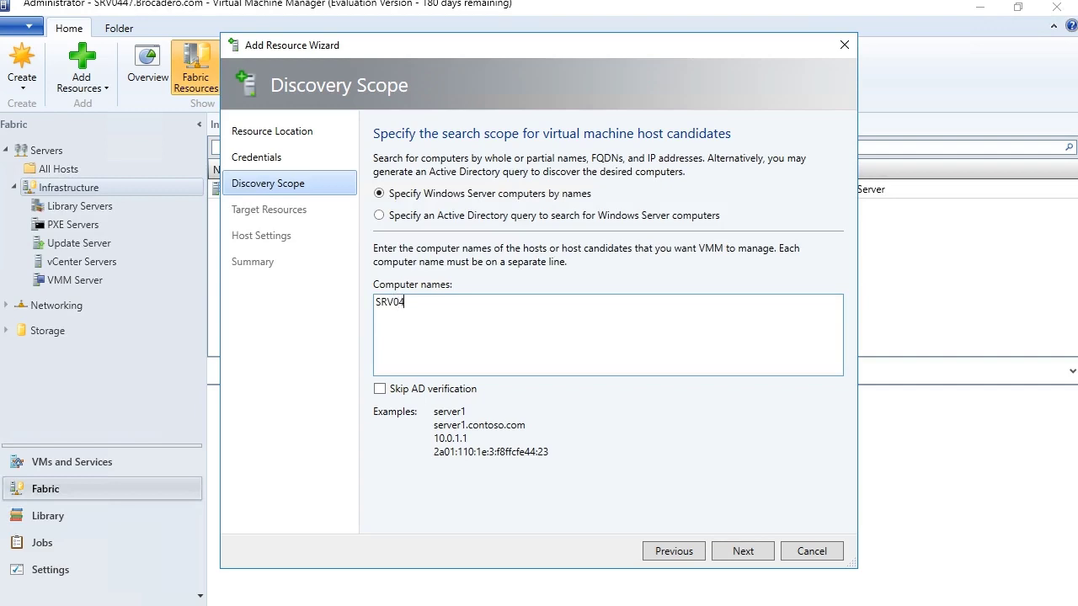
pyautogui.write('36')
pyautogui.click(738, 551)
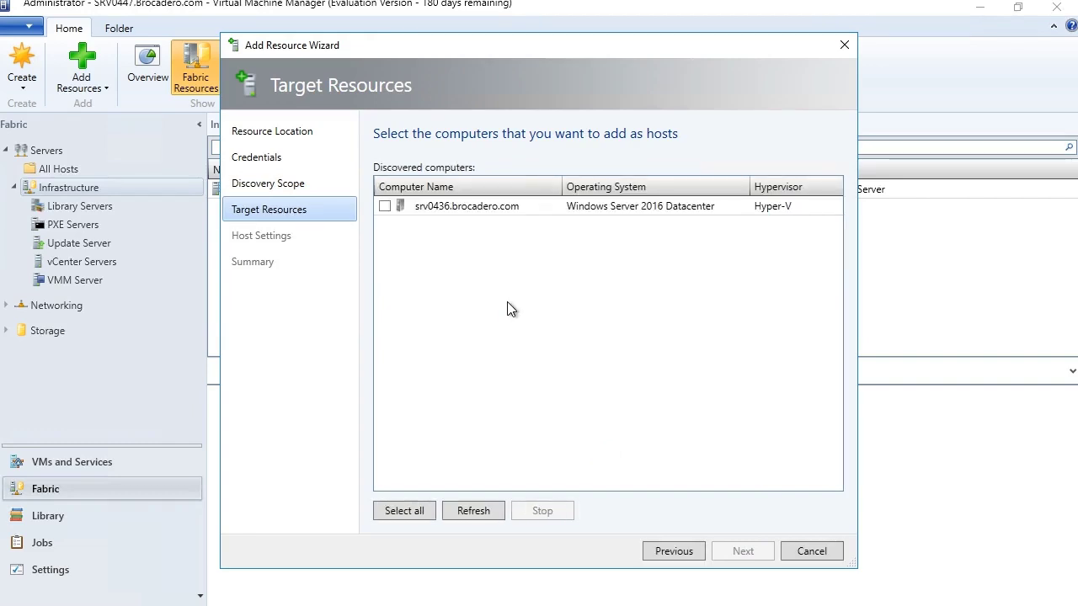
pyautogui.click(385, 206)
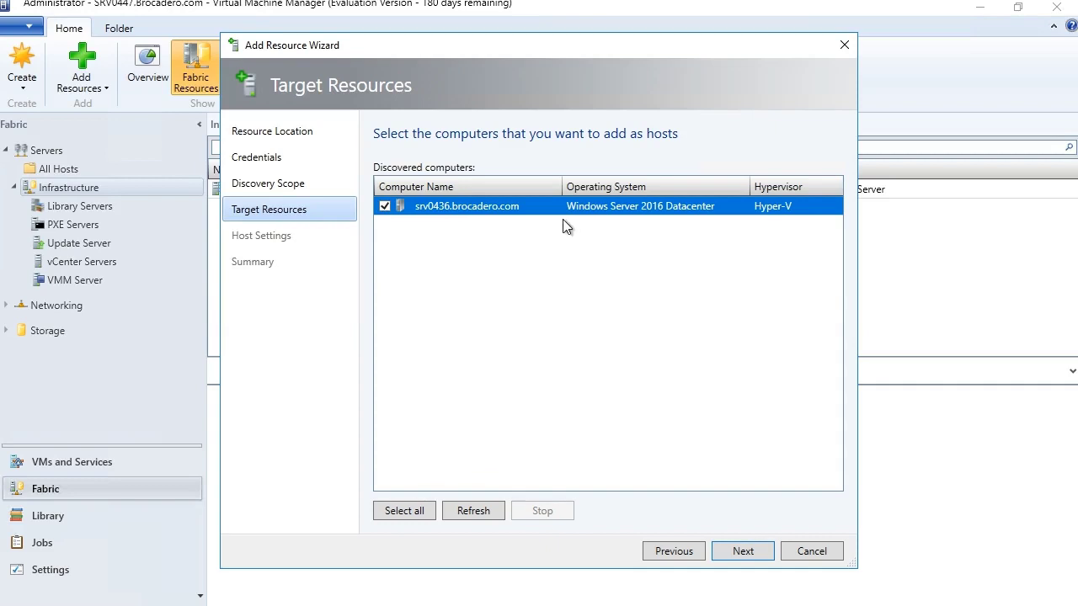
pyautogui.click(752, 553)
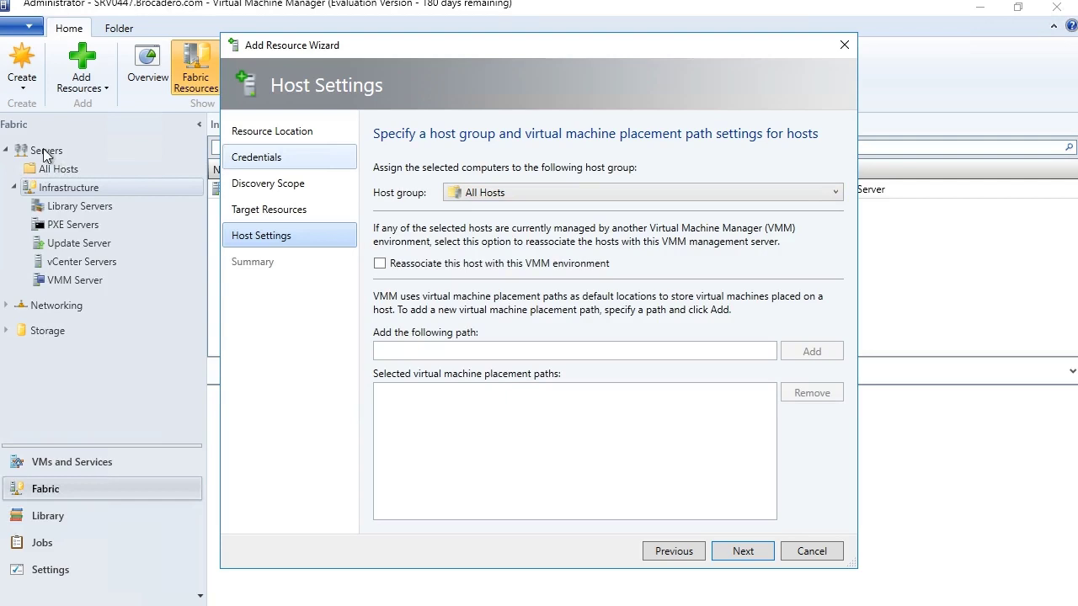
# Keep the All Hosts group for the new host, finish the Add Resource Wizard and close the Jobs window
pyautogui.click(833, 194)
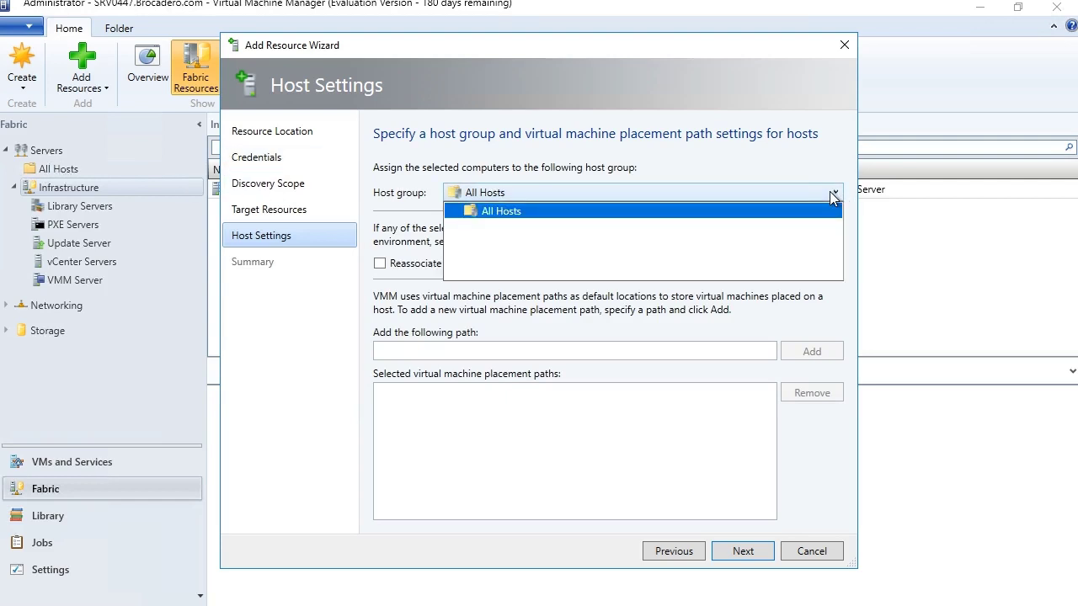
pyautogui.click(833, 196)
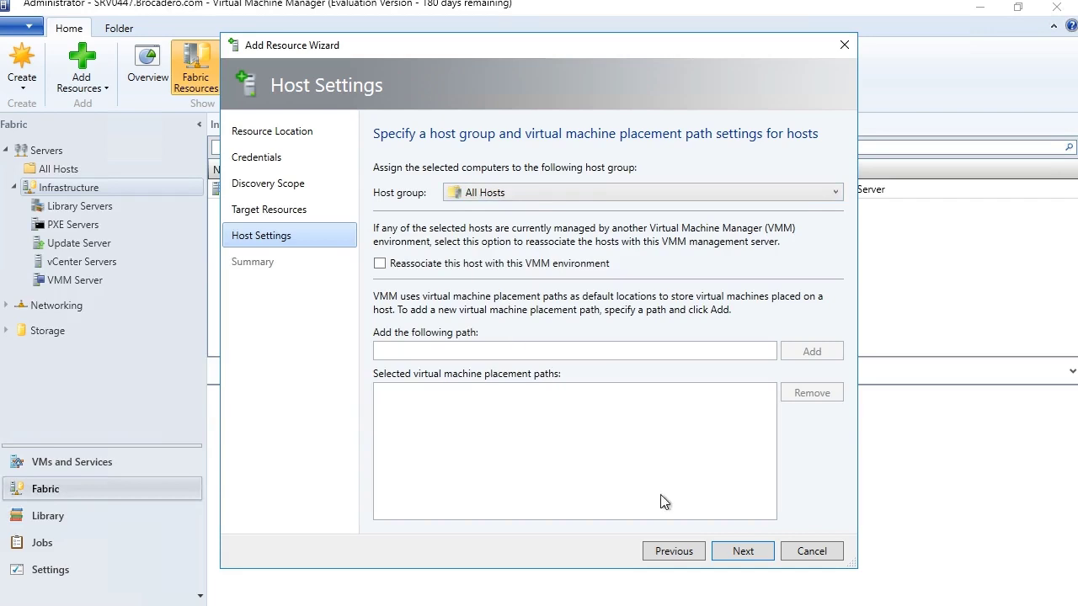
pyautogui.click(751, 551)
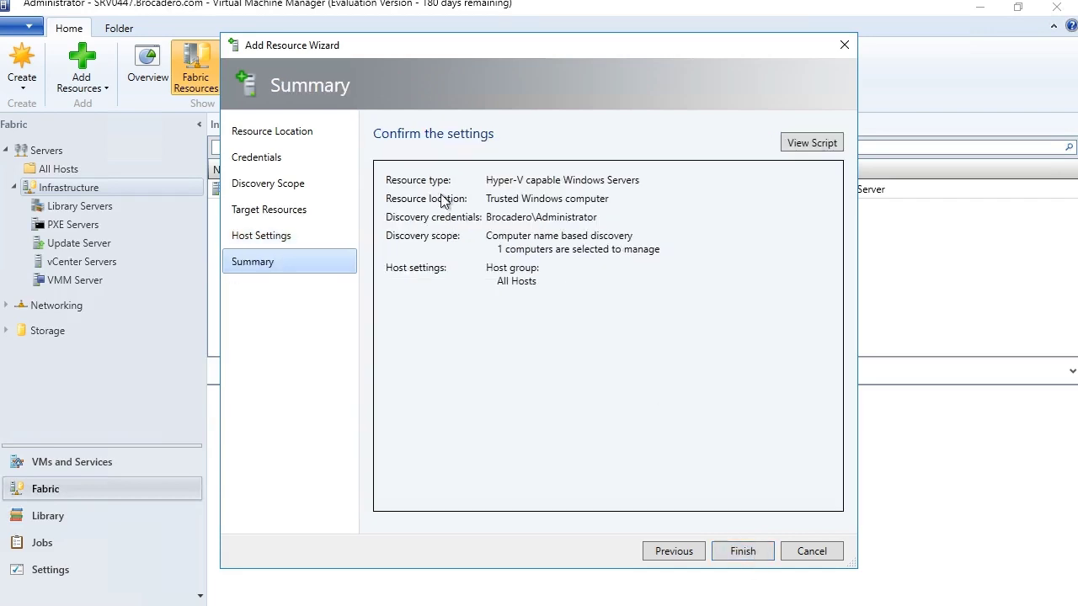
pyautogui.click(753, 551)
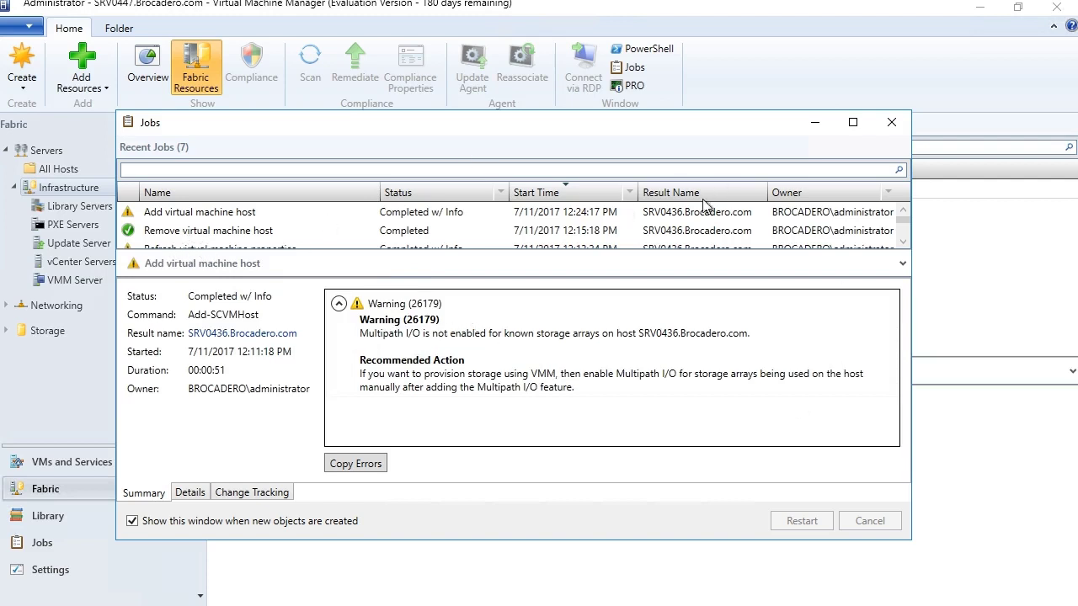
pyautogui.click(892, 123)
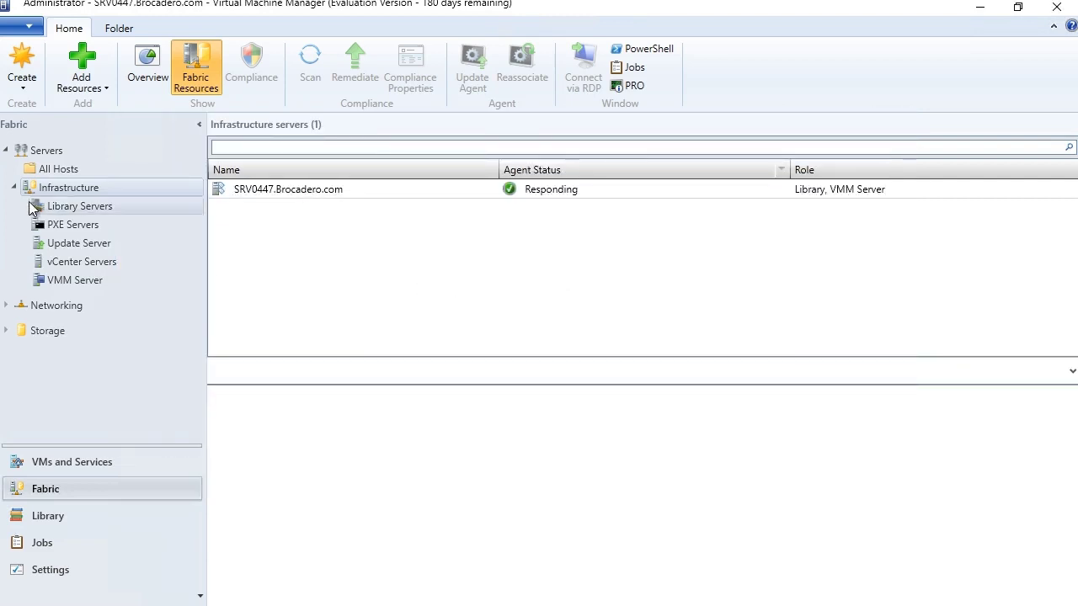
# Check which servers are listed under Library Servers, Infrastructure and All Hosts in the Fabric workspace
pyautogui.click(67, 212)
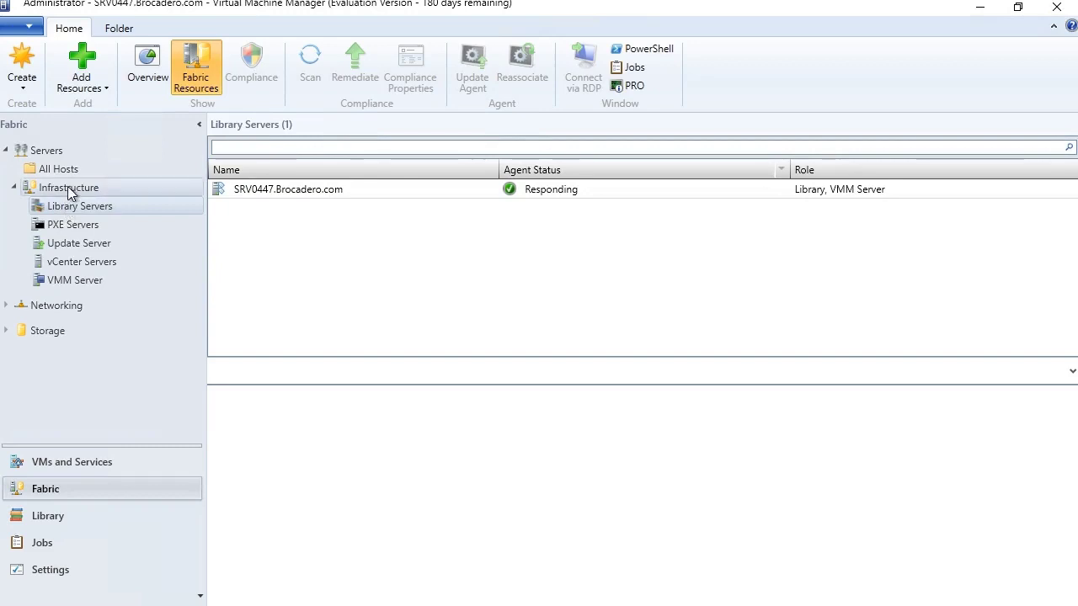
pyautogui.click(62, 169)
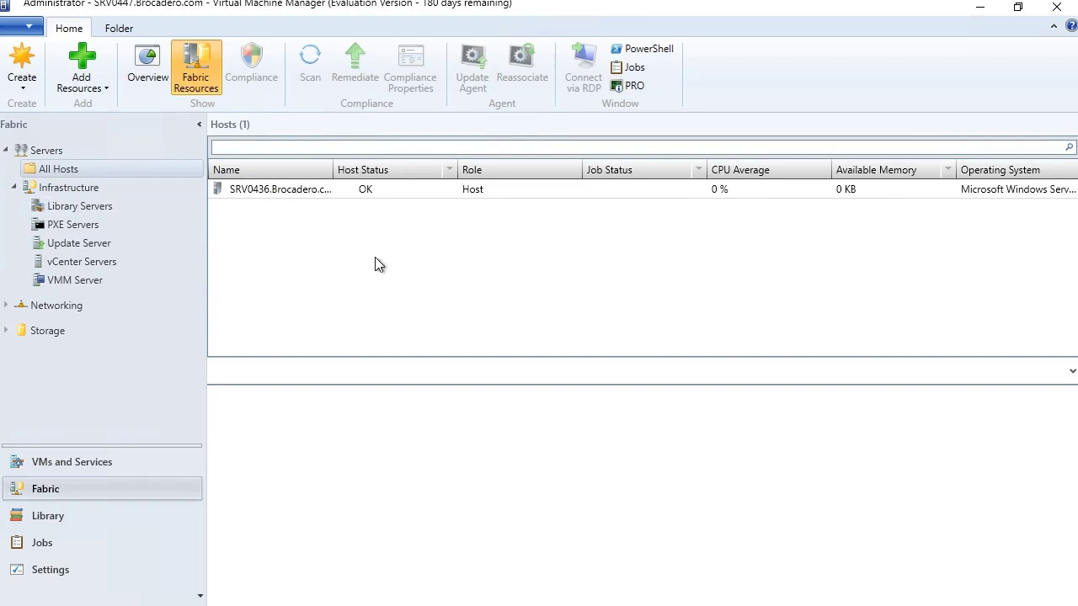
pyautogui.click(70, 188)
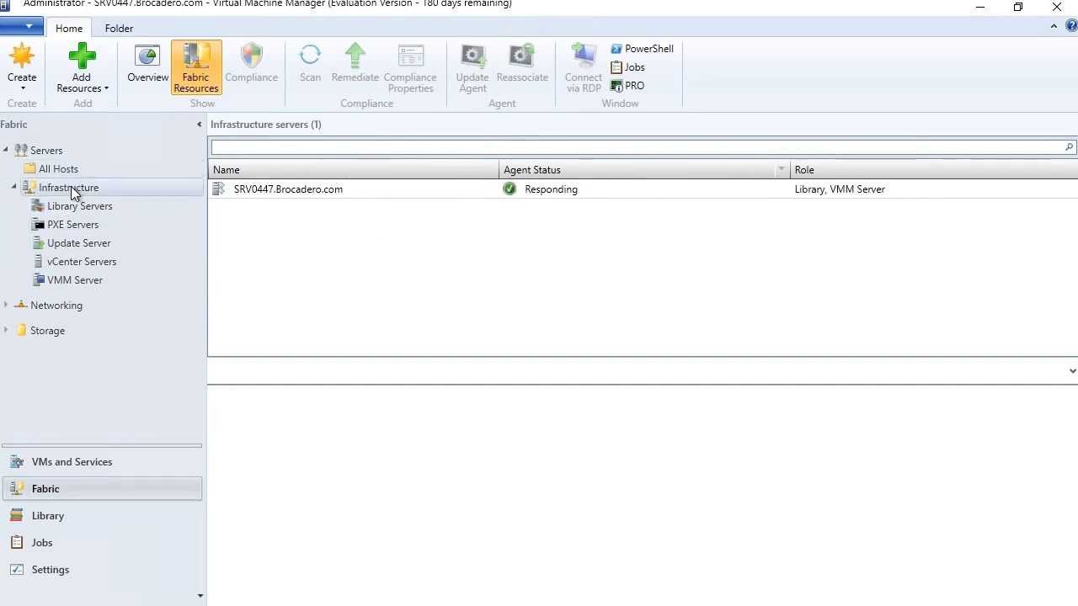
pyautogui.click(68, 168)
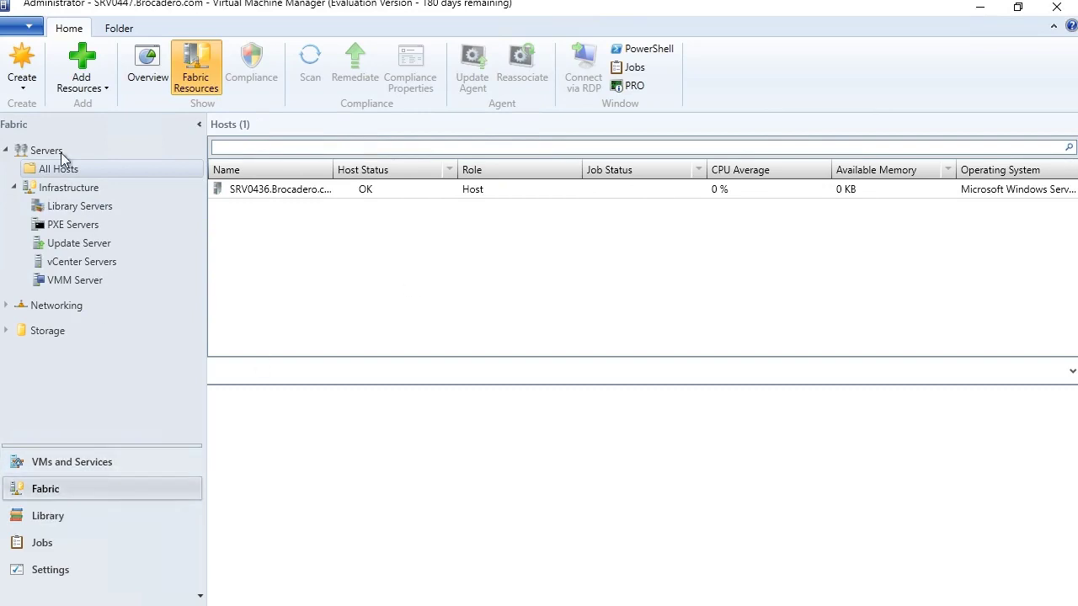
# Widen the Name column of the hosts list and select SRV0436.Brocadero.com to view its details
pyautogui.click(81, 74)
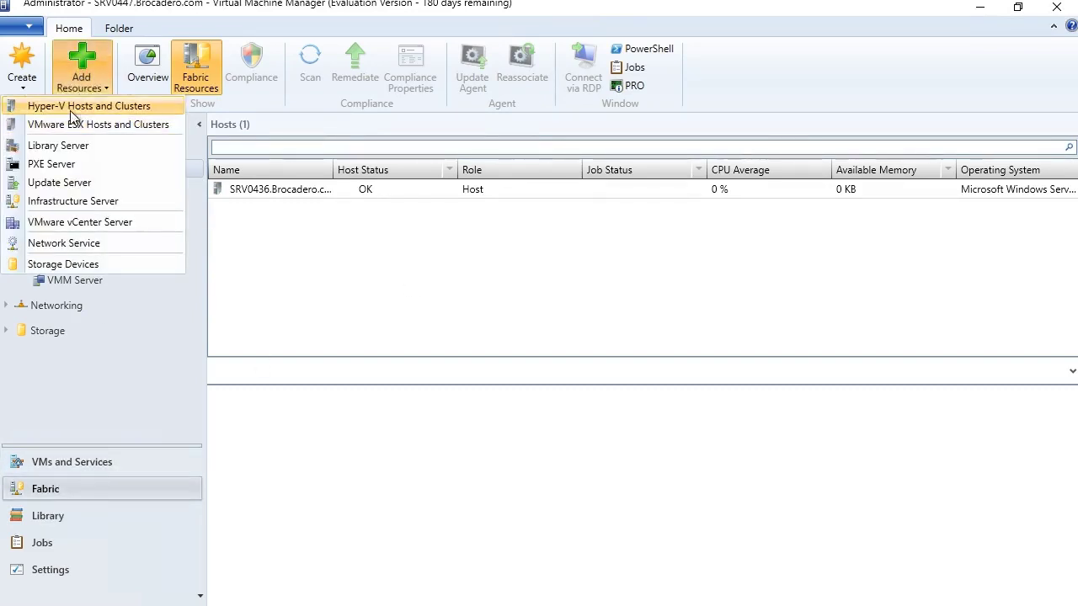
pyautogui.click(391, 266)
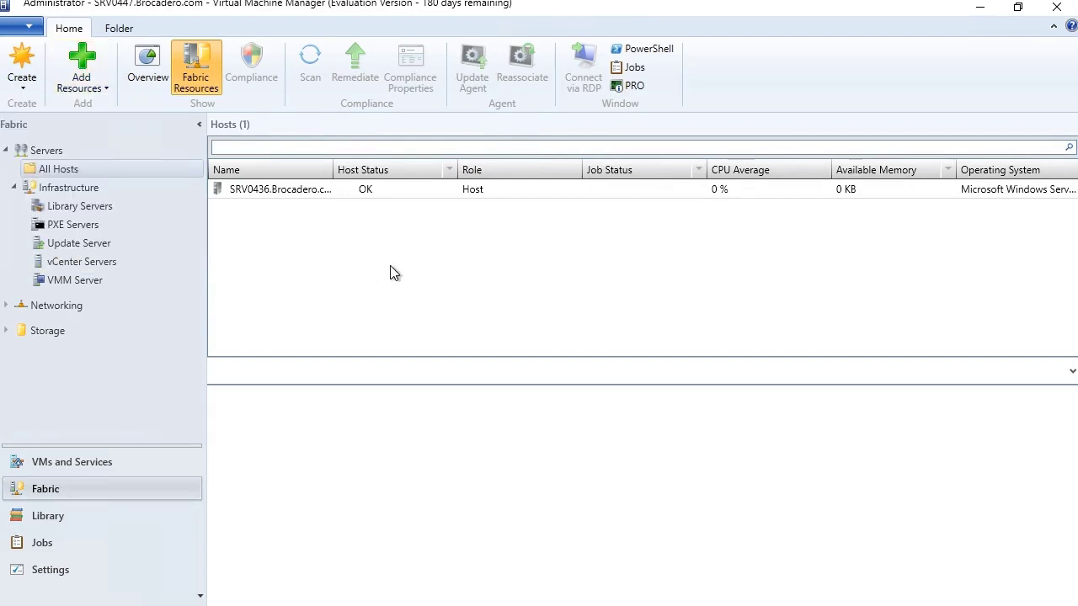
pyautogui.moveTo(333, 170); pyautogui.dragTo(373, 169)
pyautogui.click(256, 192)
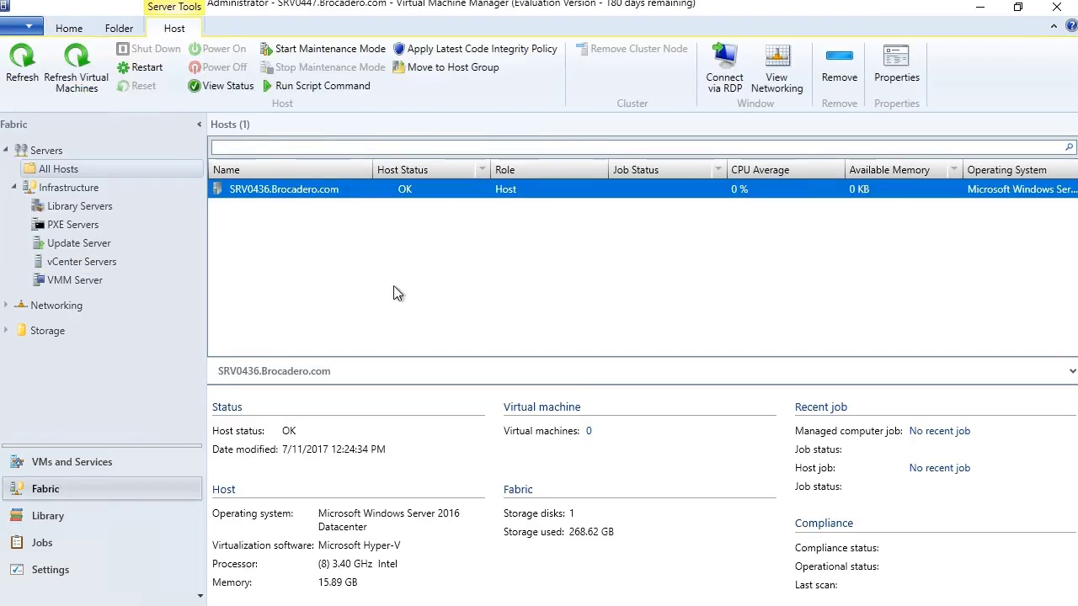